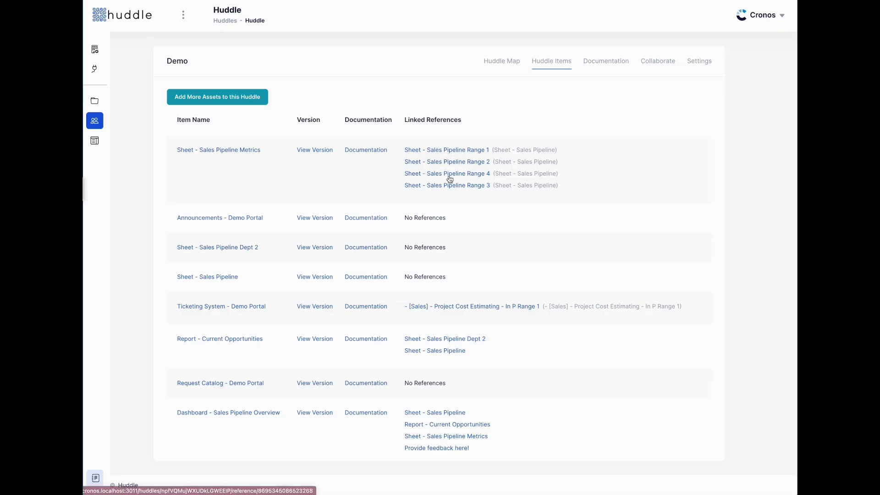
# Review the Demo huddle's items and its documentation page, and open the Announcements - Demo Portal item
pyautogui.scroll(-1, 460, 234)
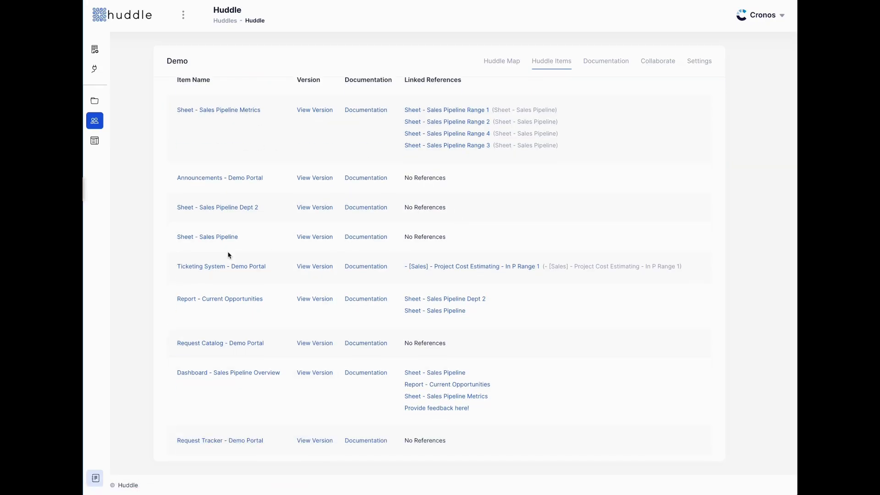
pyautogui.click(598, 61)
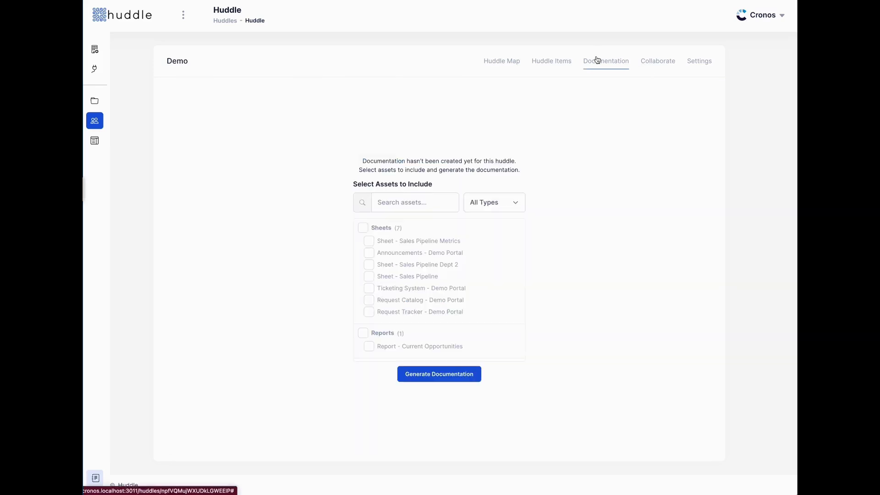
pyautogui.click(555, 61)
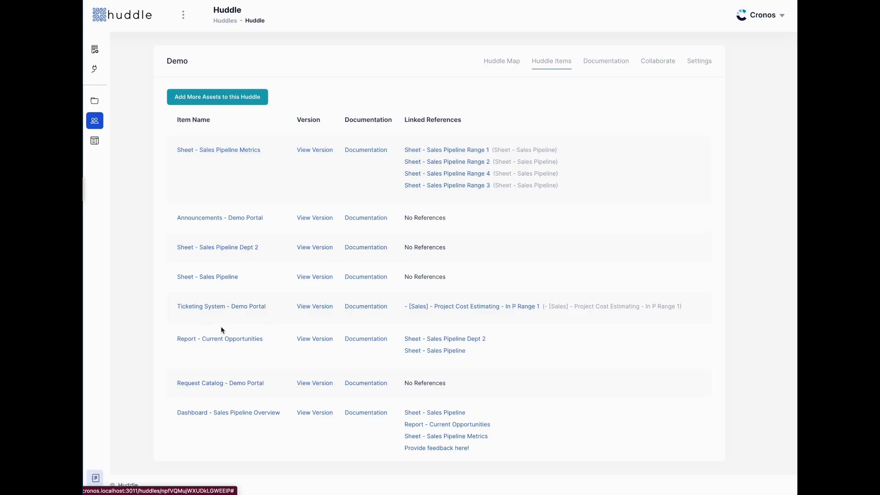
pyautogui.scroll(-1, 222, 301)
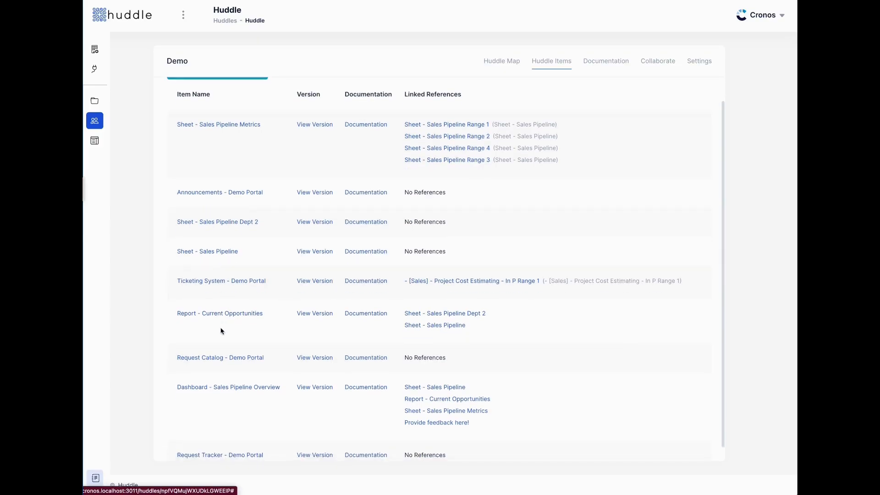
pyautogui.click(217, 193)
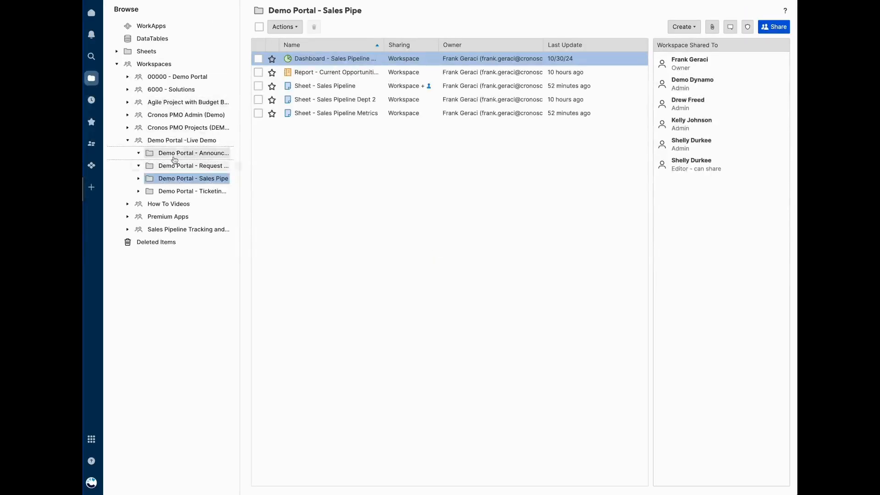
# In Smartsheet, open the Announcements - Demo Portal sheet from the Demo Portal - Announcements and News folder and look across its columns
pyautogui.click(179, 156)
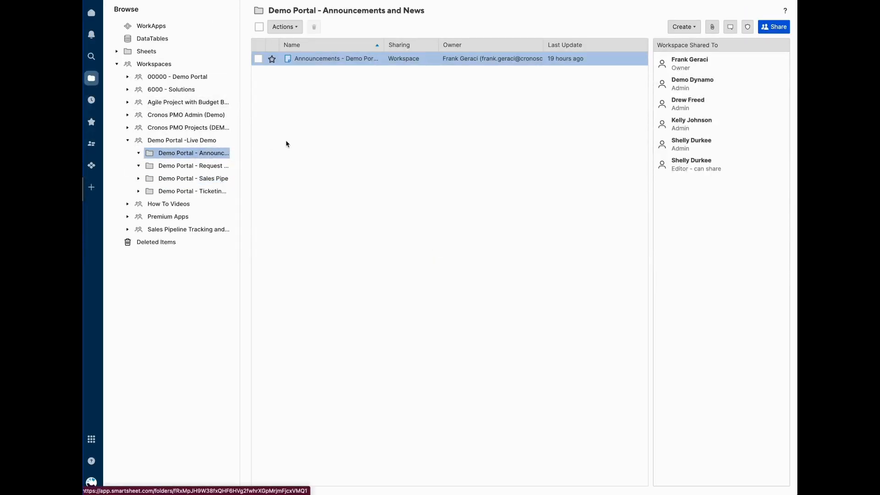
pyautogui.click(314, 59)
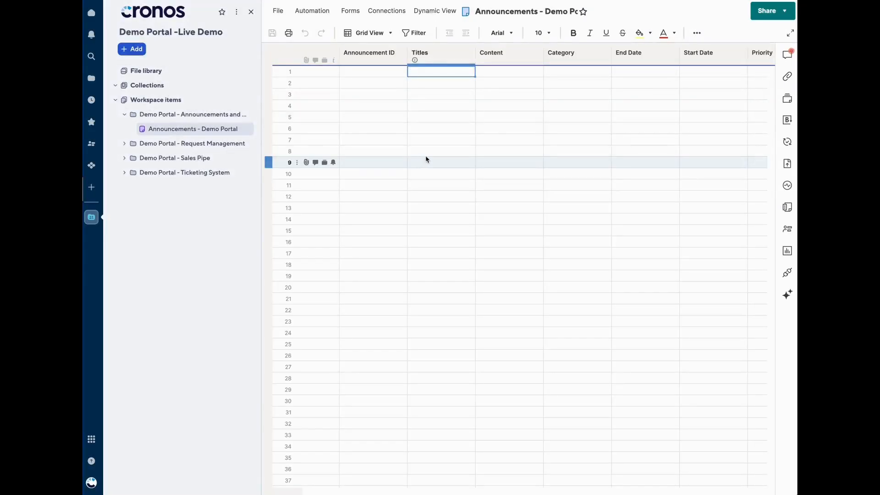
pyautogui.hscroll(3, 471, 103)
pyautogui.hscroll(-3, 472, 104)
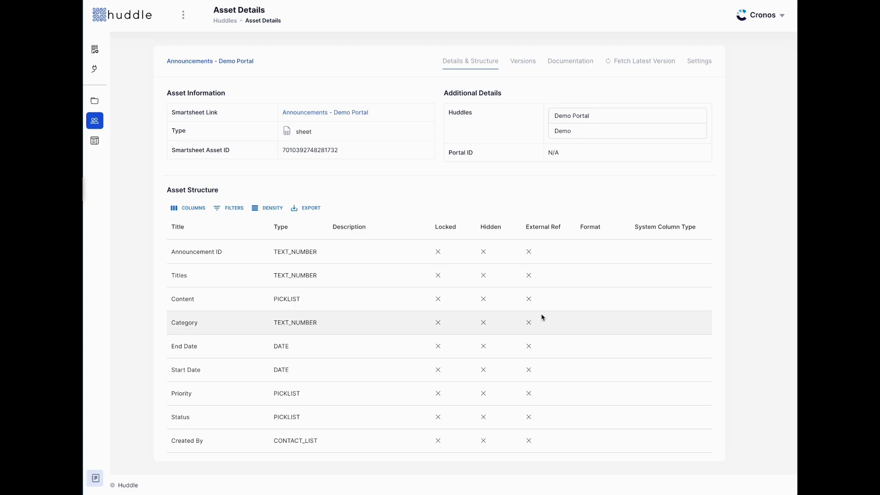
# In Huddle, examine the Announcements - Demo Portal asset's column structure and the comparison between its Initial version and Live Version
pyautogui.scroll(-2, 374, 296)
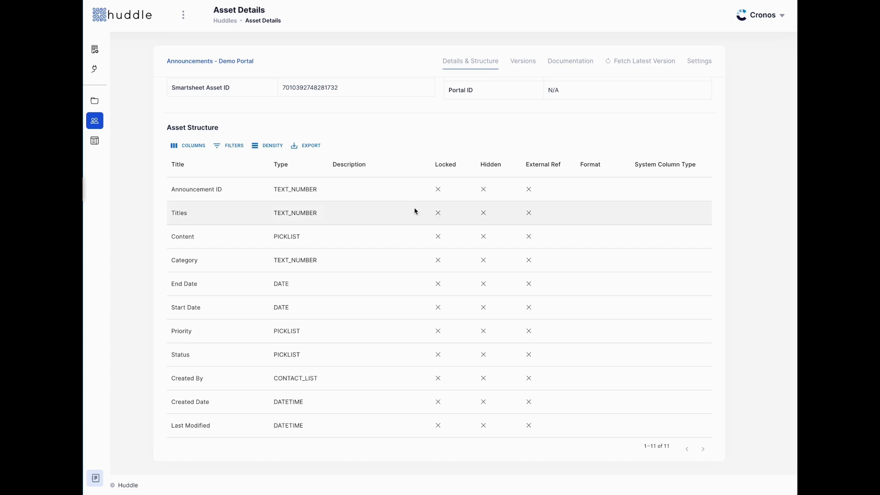
pyautogui.scroll(2, 506, 362)
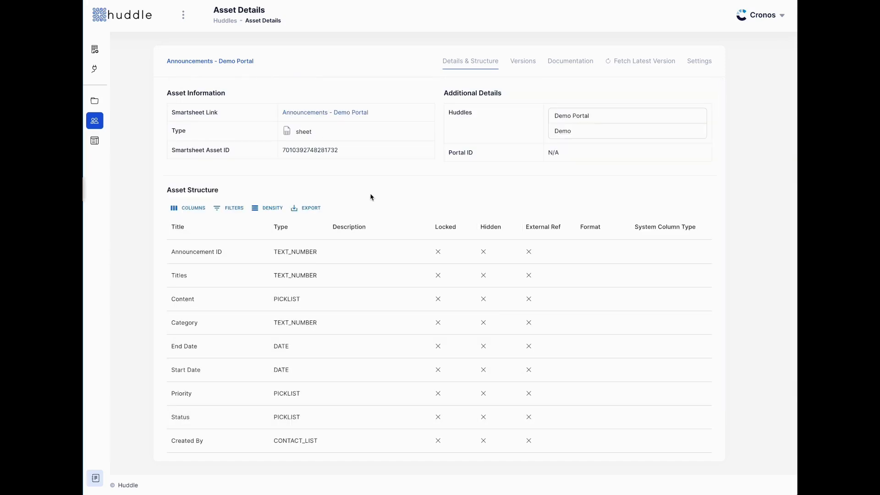
pyautogui.click(522, 66)
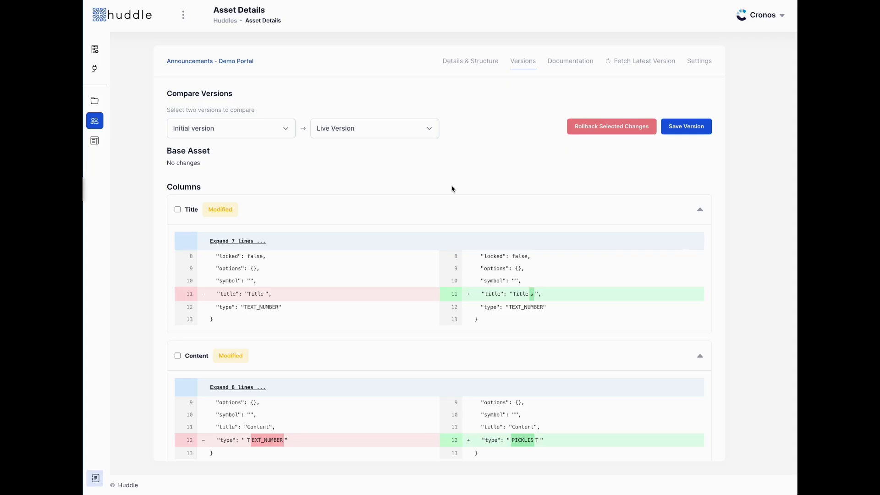
pyautogui.scroll(-2, 451, 188)
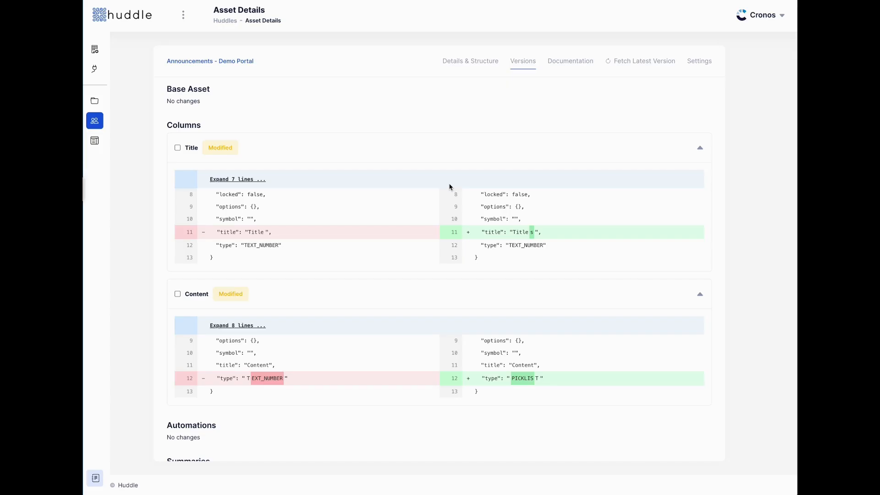
pyautogui.scroll(1, 452, 189)
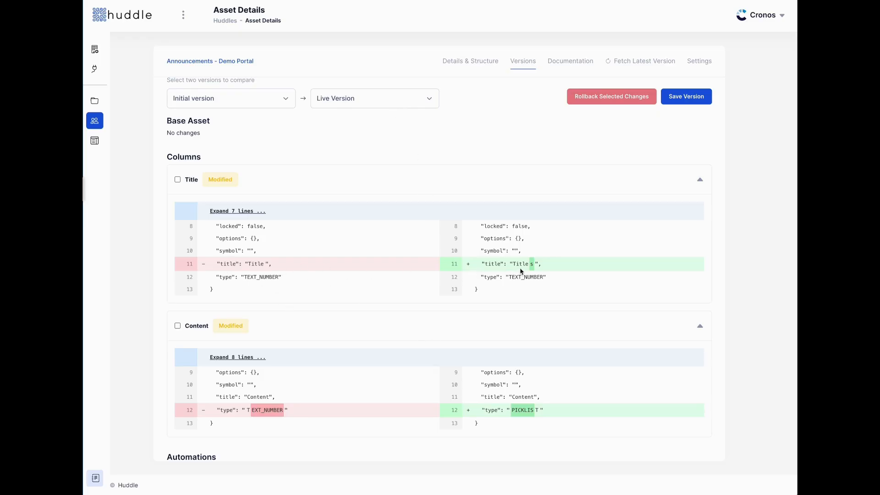
pyautogui.scroll(-1, 520, 298)
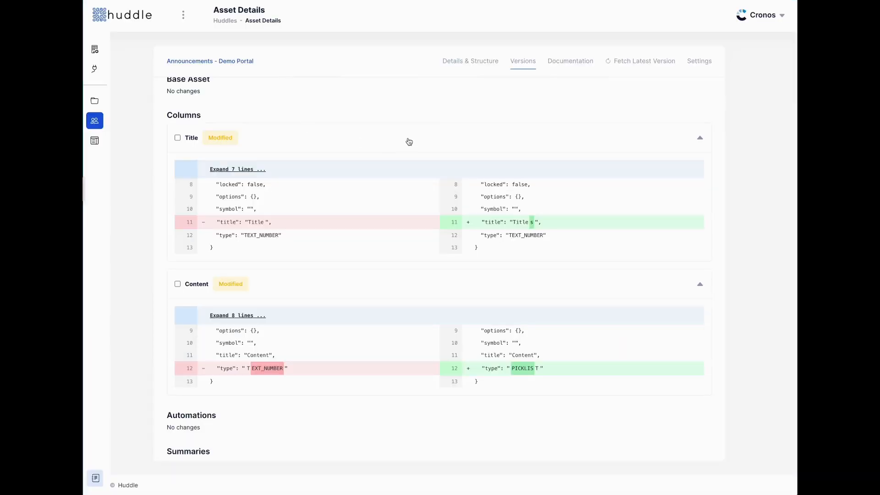
pyautogui.scroll(3, 450, 200)
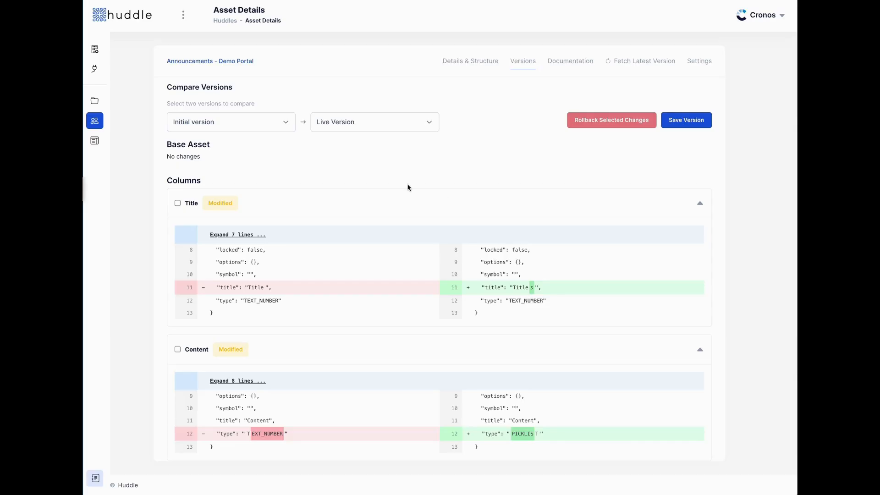
# Save a version of the asset with the commit message "This was the outcome of a meeting on 12/13" and dismiss the notification
pyautogui.click(687, 118)
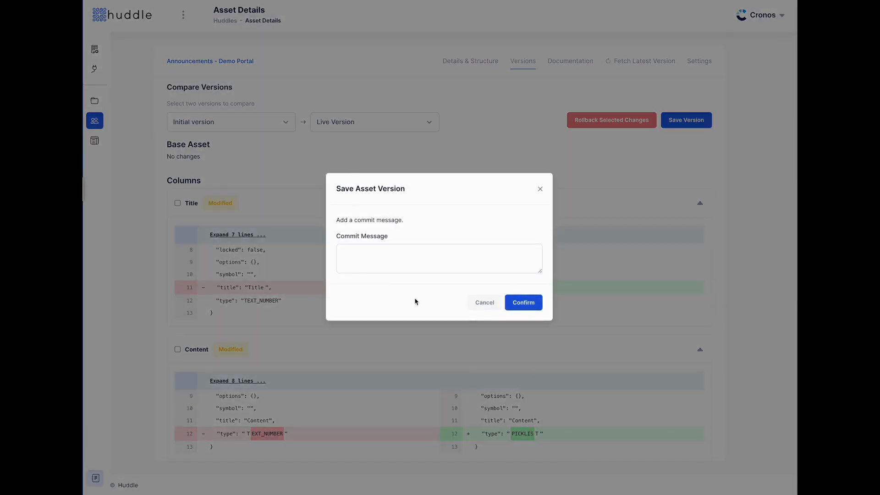
pyautogui.click(459, 257)
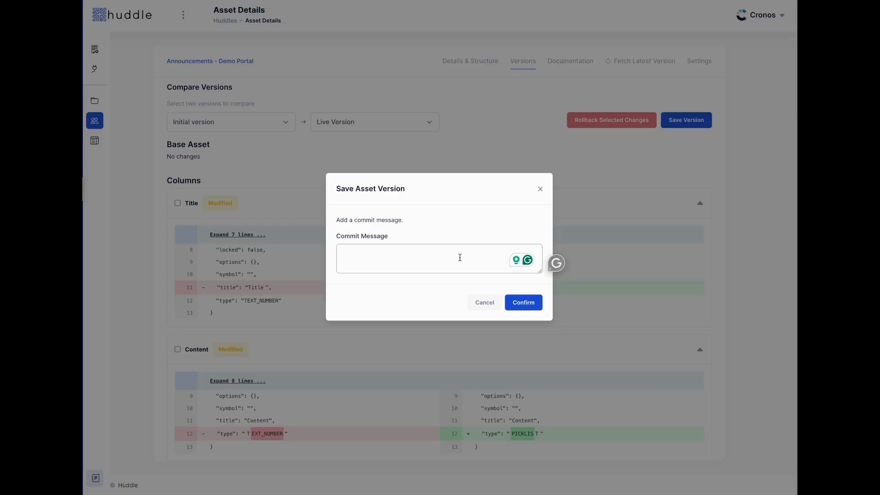
pyautogui.write('This was the o')
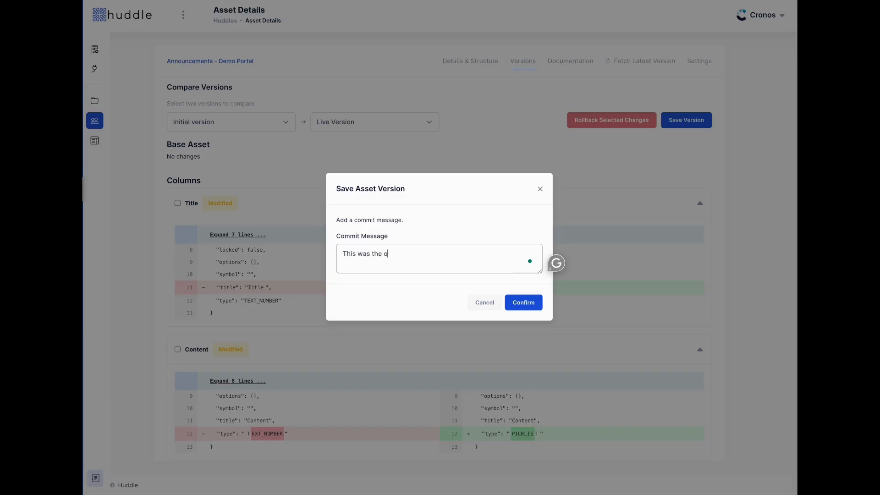
pyautogui.write('utcome of a meeting on 12/13')
pyautogui.click(522, 304)
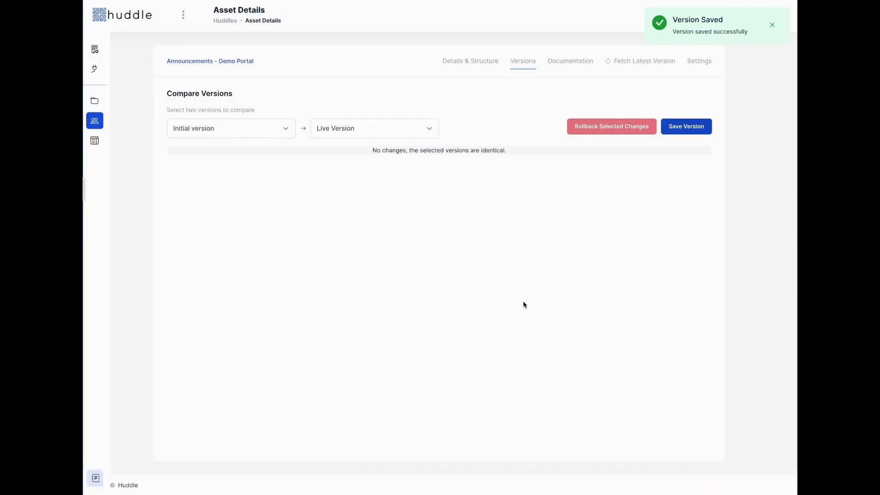
pyautogui.click(772, 27)
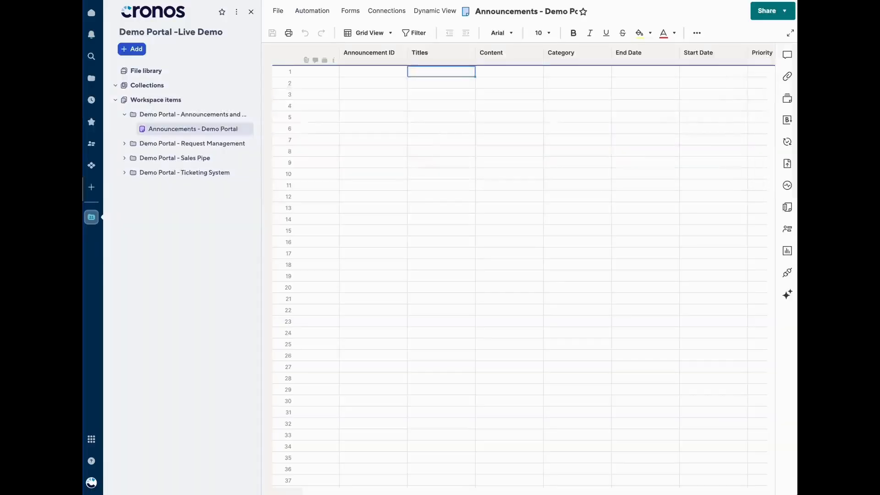
# In the Smartsheet Announcements sheet, rename the Titles column to Title
pyautogui.doubleClick(433, 58)
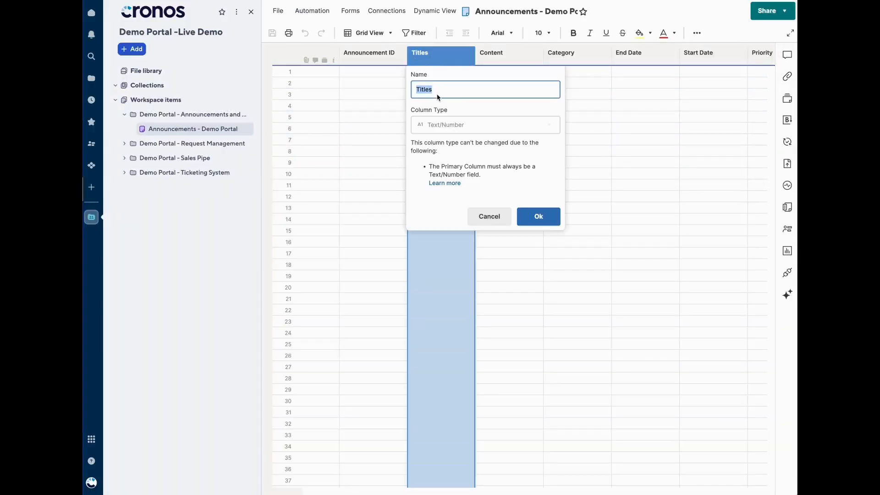
pyautogui.click(459, 87)
pyautogui.press('BackSpace')
pyautogui.click(539, 216)
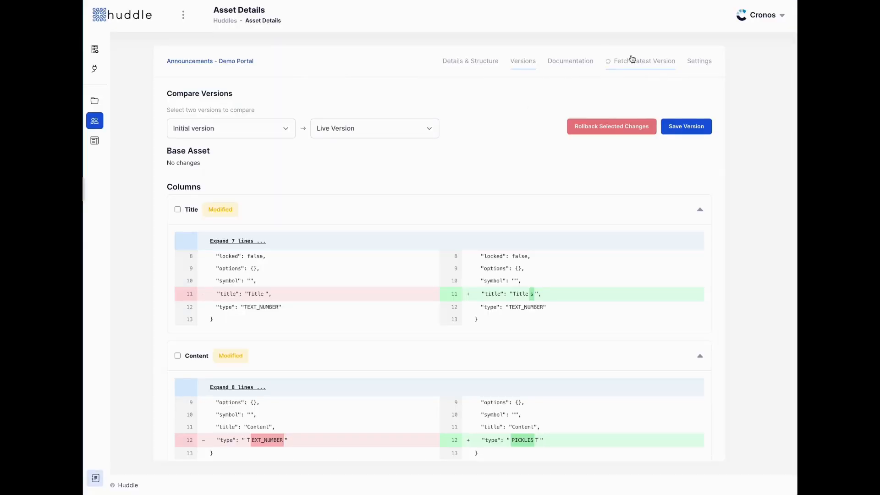
# In Huddle, fetch the asset's latest version and compare the version "This was the outcome of a meeting on 12/13" with Live Version
pyautogui.click(632, 59)
pyautogui.click(246, 134)
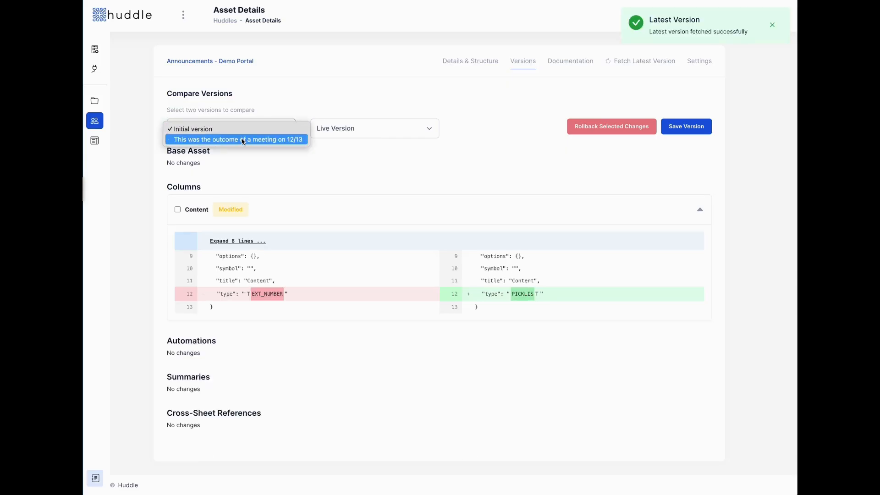
pyautogui.click(484, 168)
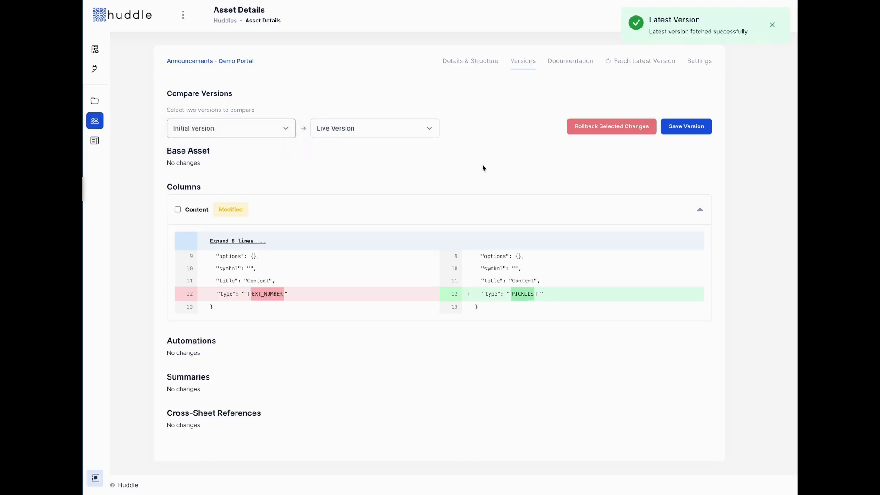
pyautogui.click(234, 124)
pyautogui.click(228, 140)
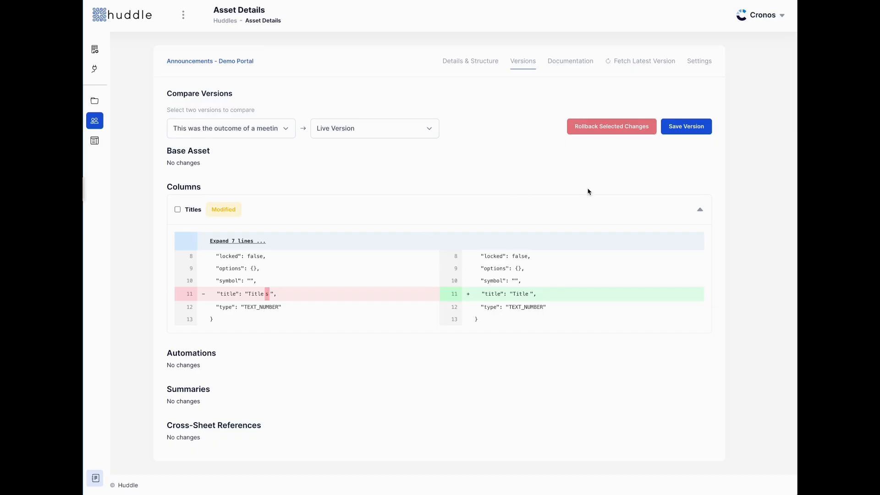
# Try to roll back the Titles column change to the saved meeting version, and cancel at the confirmation
pyautogui.click(178, 209)
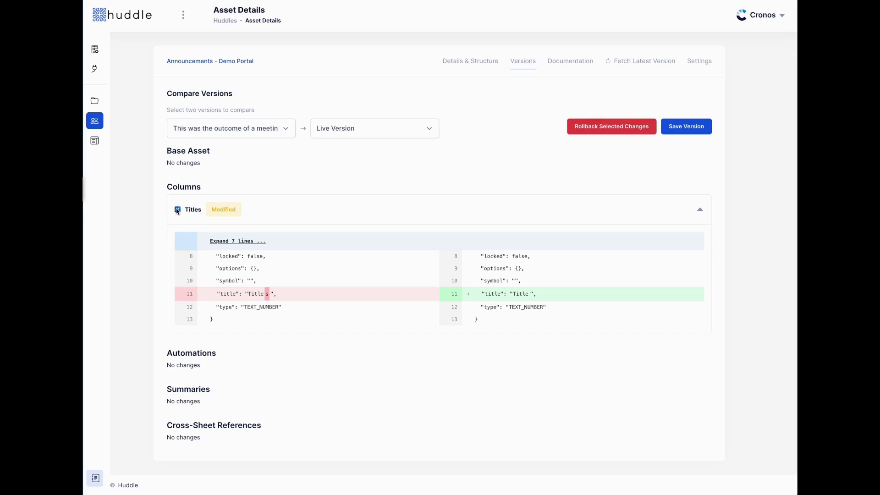
pyautogui.click(614, 118)
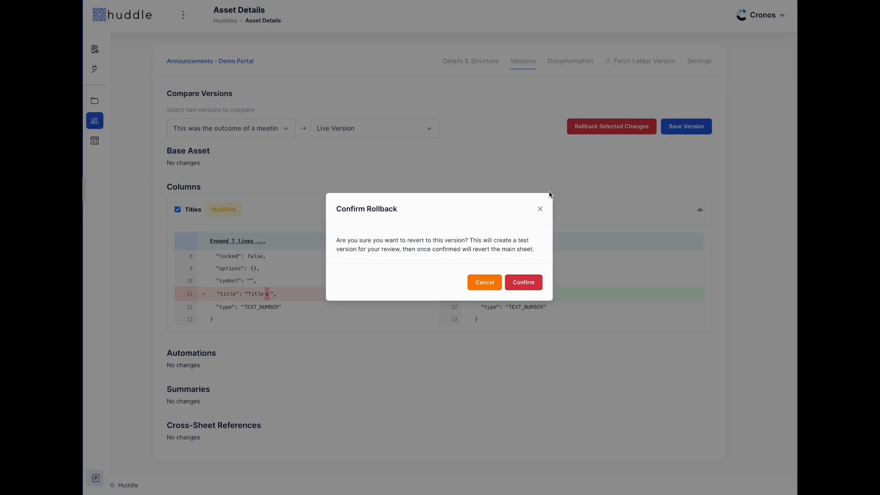
pyautogui.click(540, 210)
pyautogui.click(177, 210)
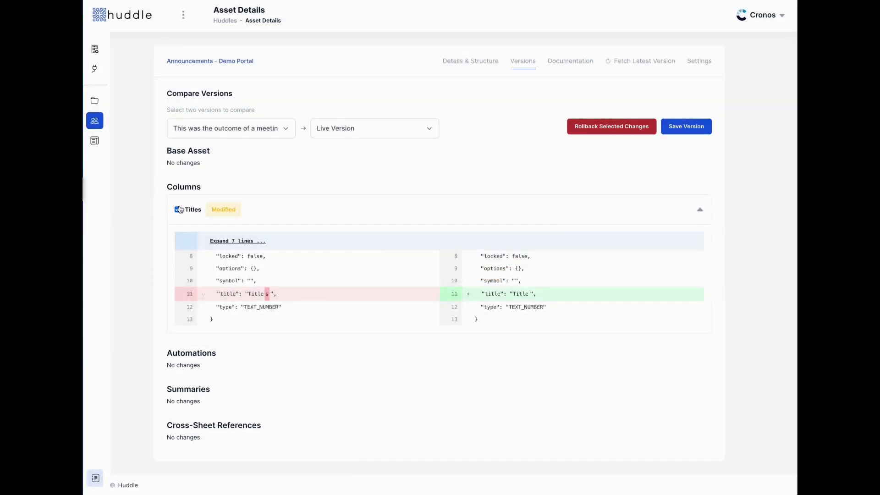